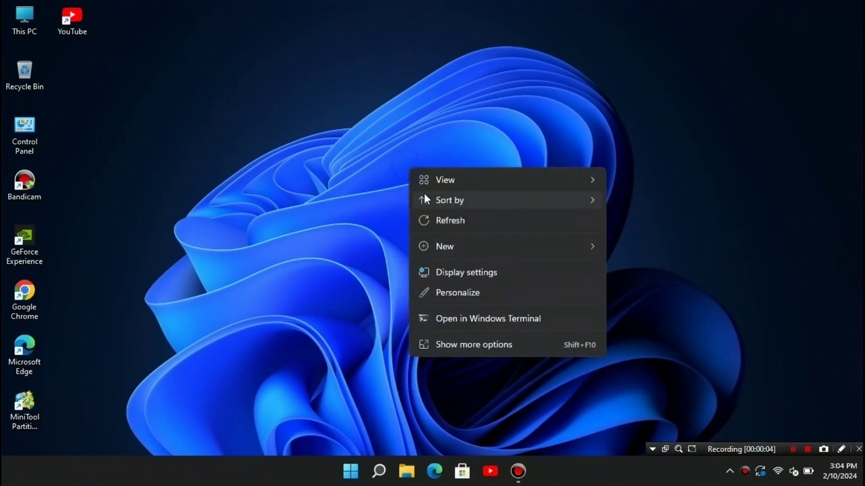
# Refresh the desktop and open the Windows Update page in Settings
pyautogui.click(438, 221)
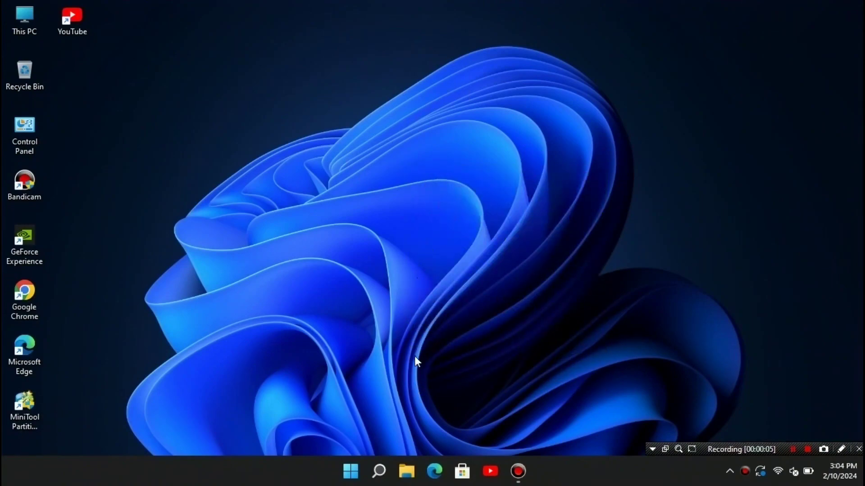
pyautogui.click(354, 471)
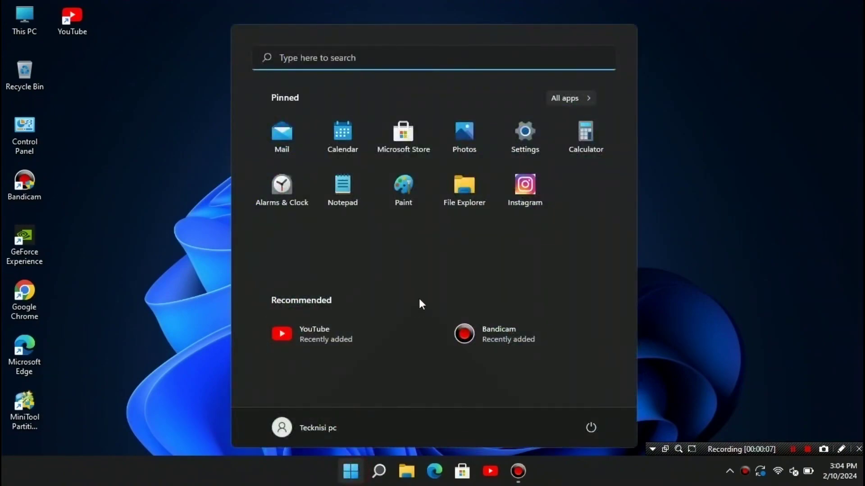
pyautogui.click(517, 134)
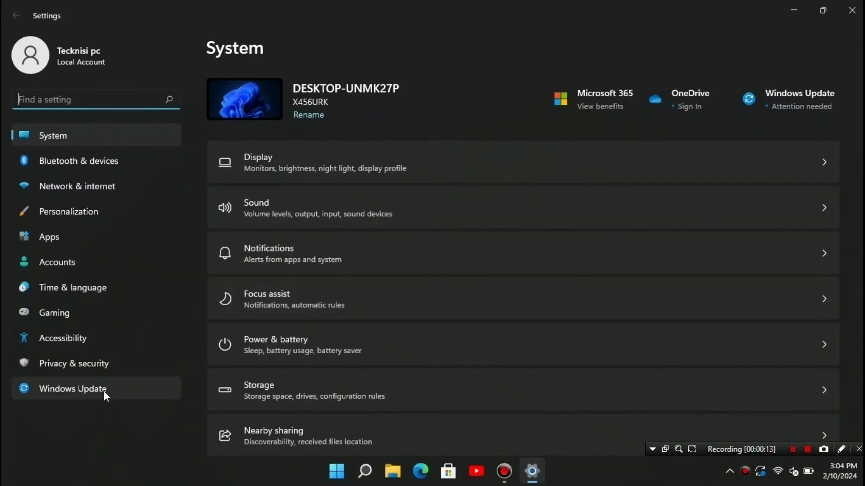
pyautogui.click(124, 392)
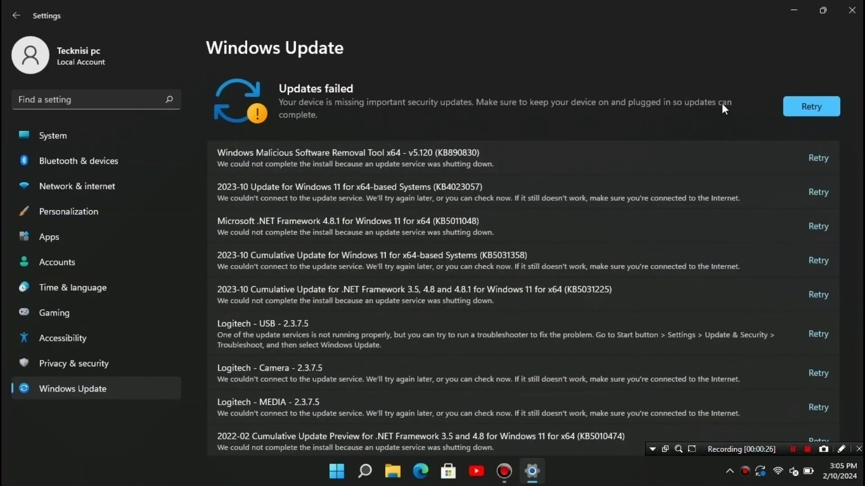
# Examine the list of failed updates and their error messages, including the Malicious Software Removal Tool, .NET Framework and Logitech entries
pyautogui.scroll(-5, 310, 239)
pyautogui.scroll(5, 312, 243)
pyautogui.moveTo(217, 153); pyautogui.dragTo(512, 155)
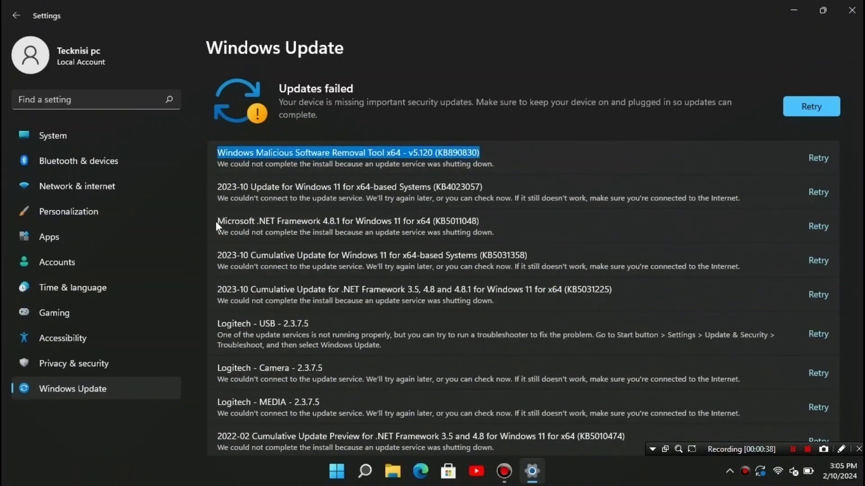
pyautogui.moveTo(217, 221); pyautogui.dragTo(481, 221)
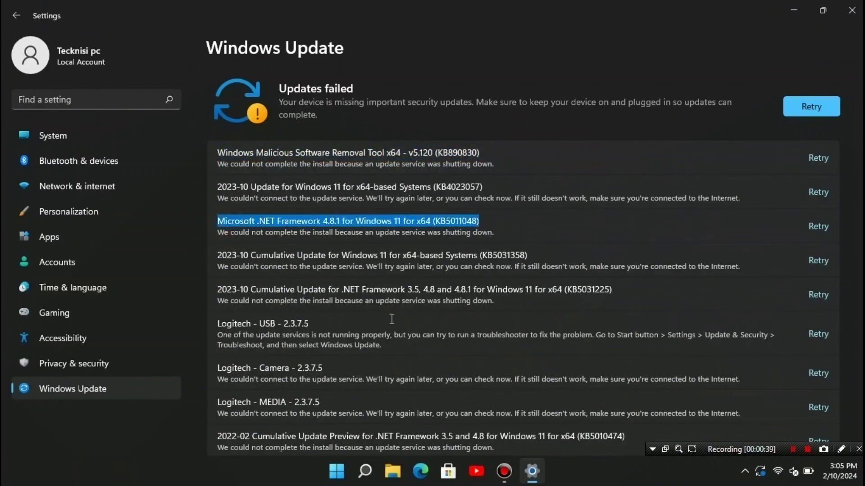
pyautogui.scroll(-1, 404, 317)
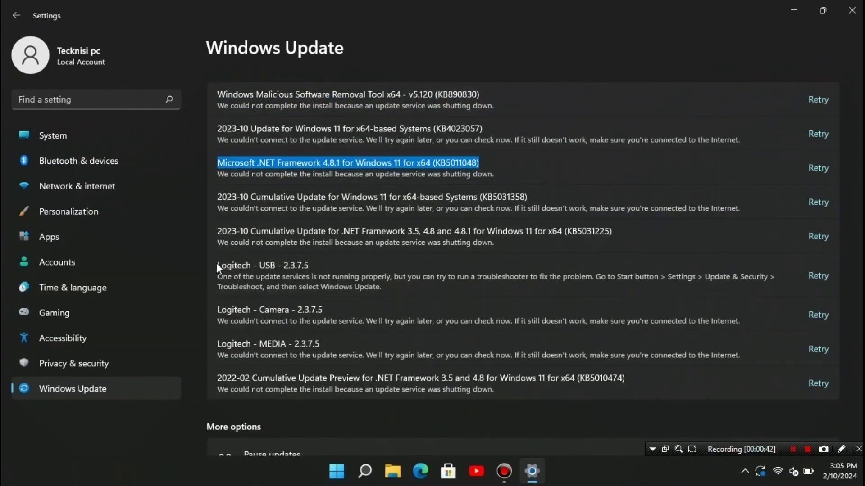
pyautogui.moveTo(221, 265); pyautogui.dragTo(325, 295)
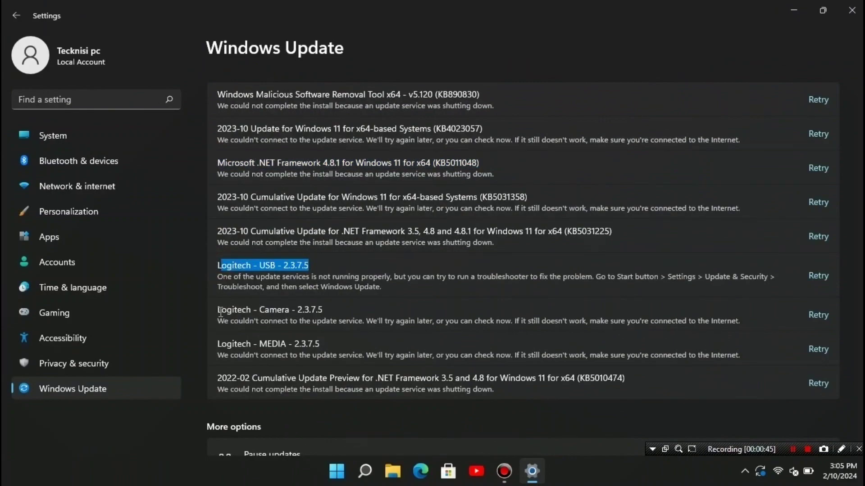
pyautogui.moveTo(220, 310); pyautogui.dragTo(317, 311)
pyautogui.moveTo(315, 355); pyautogui.dragTo(208, 376)
pyautogui.scroll(2, 449, 313)
pyautogui.click(530, 43)
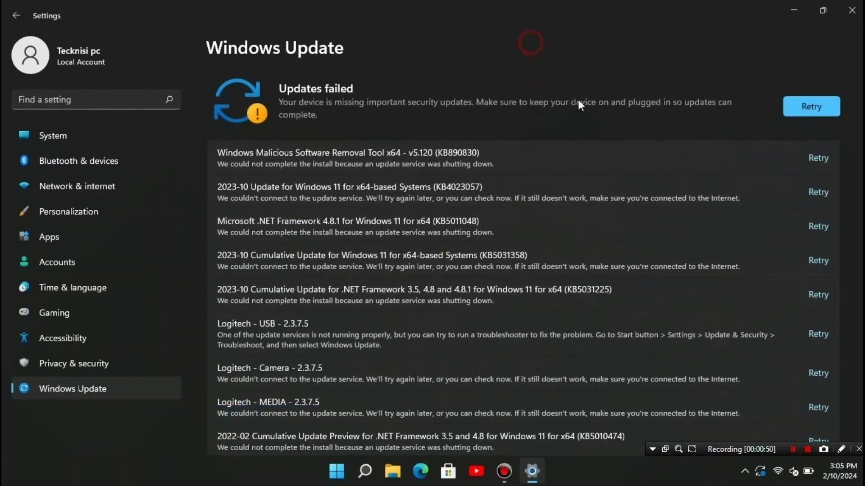
# Check the computer's Wi-Fi connection status in the list of available networks
pyautogui.click(779, 470)
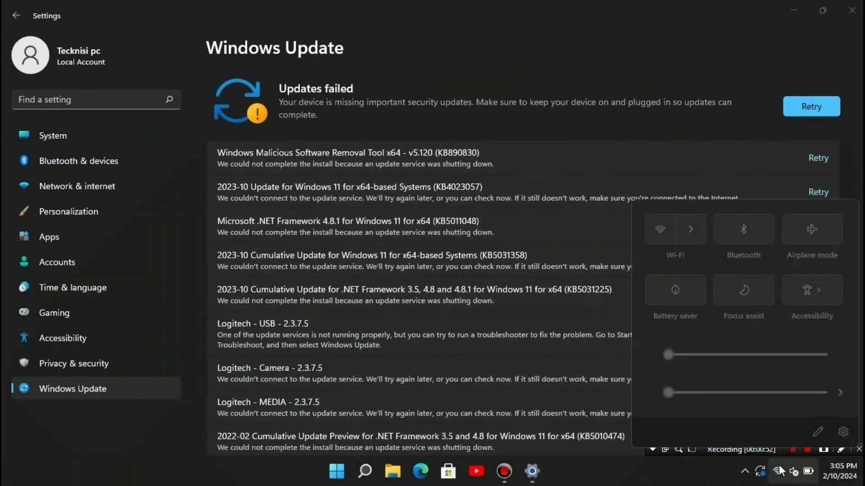
pyautogui.click(680, 231)
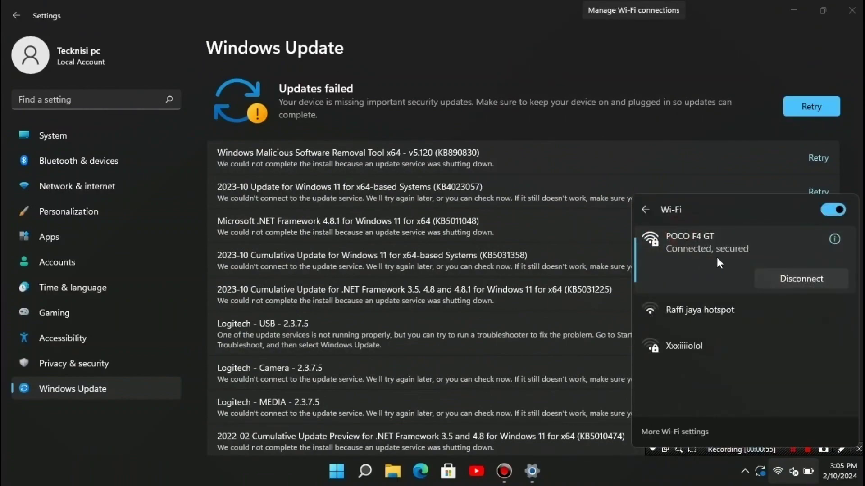
pyautogui.click(752, 34)
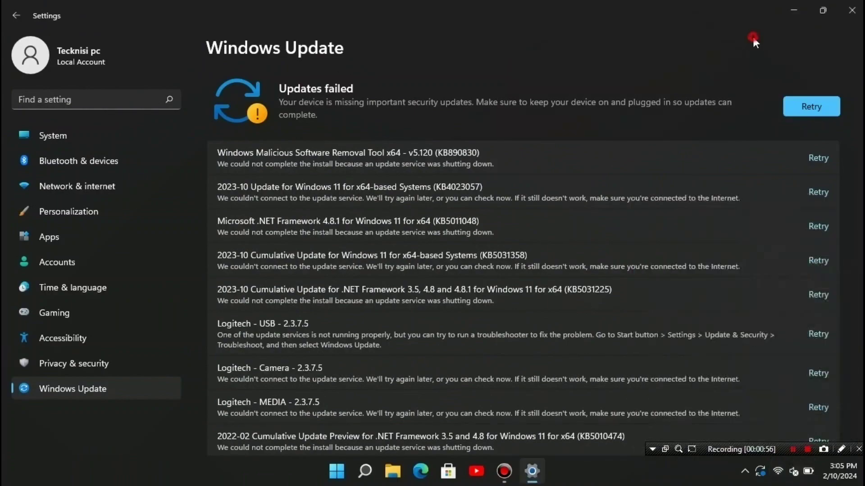
# Retry the failed Windows updates and close Settings
pyautogui.click(812, 107)
pyautogui.scroll(-1, 456, 246)
pyautogui.scroll(-6, 458, 247)
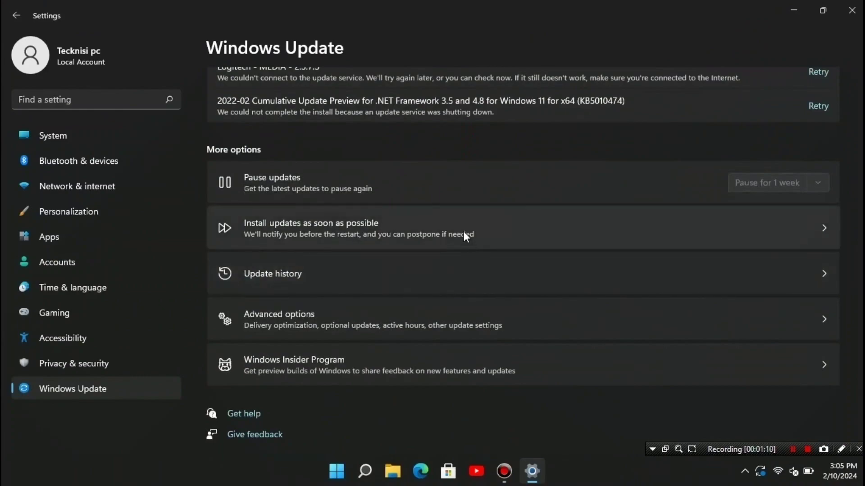
pyautogui.scroll(7, 457, 134)
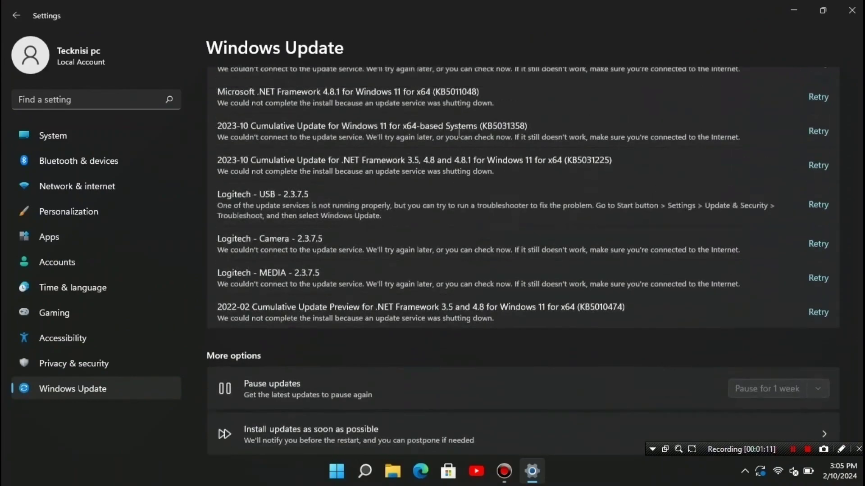
pyautogui.click(851, 14)
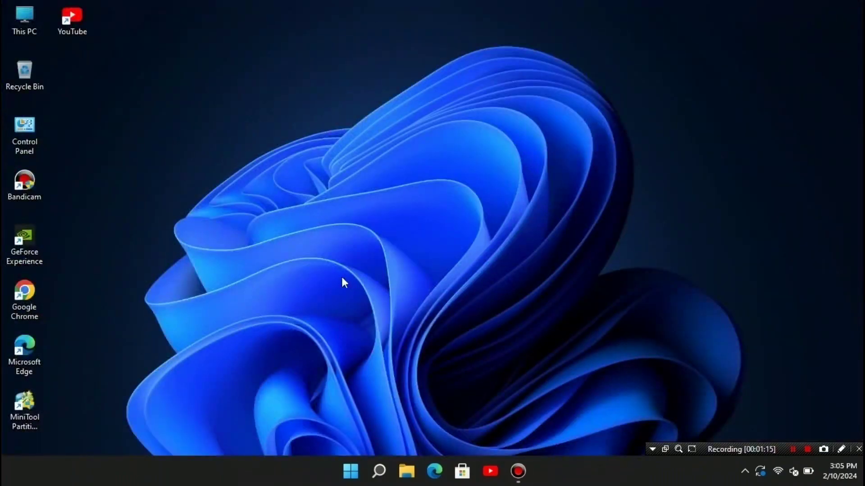
# Search Windows for "regedit" and open Registry Editor
pyautogui.click(378, 472)
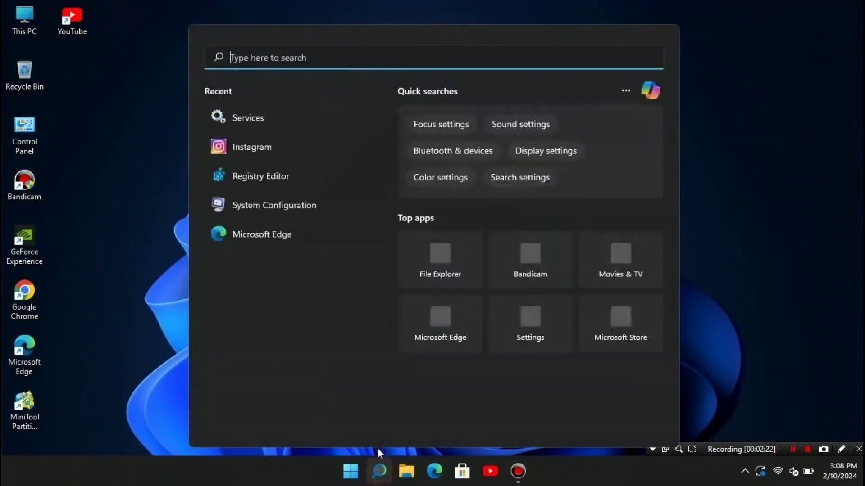
pyautogui.click(350, 61)
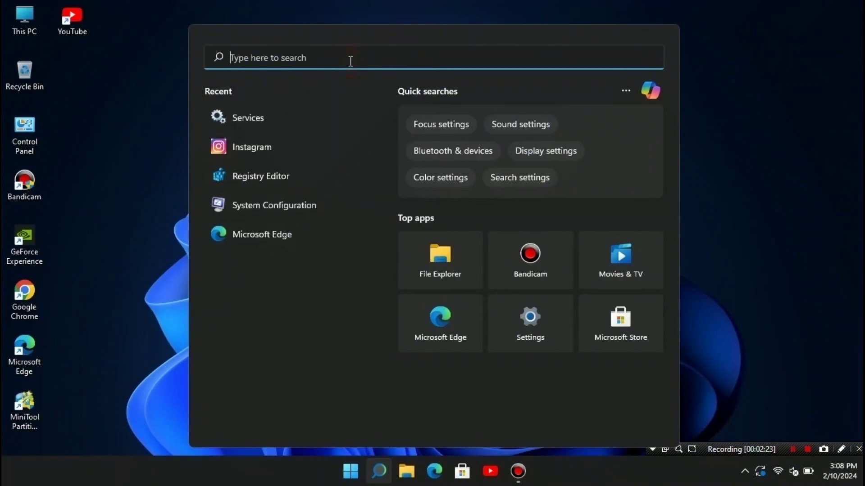
pyautogui.write('reged')
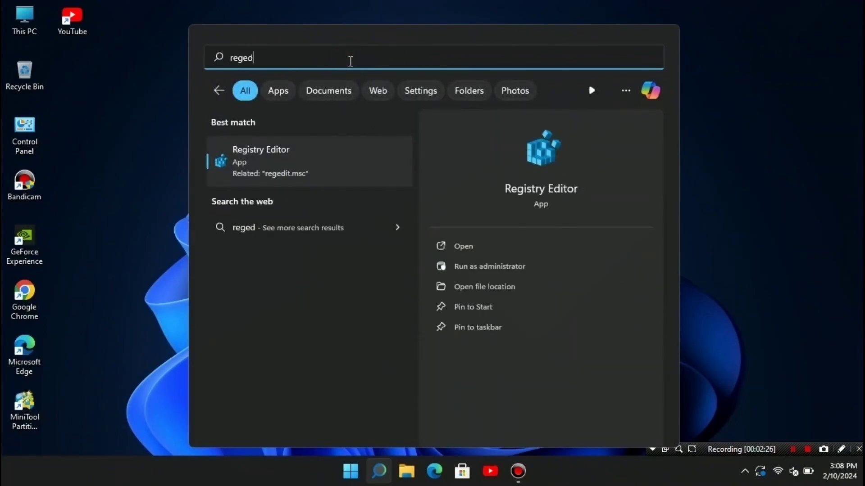
pyautogui.write('it')
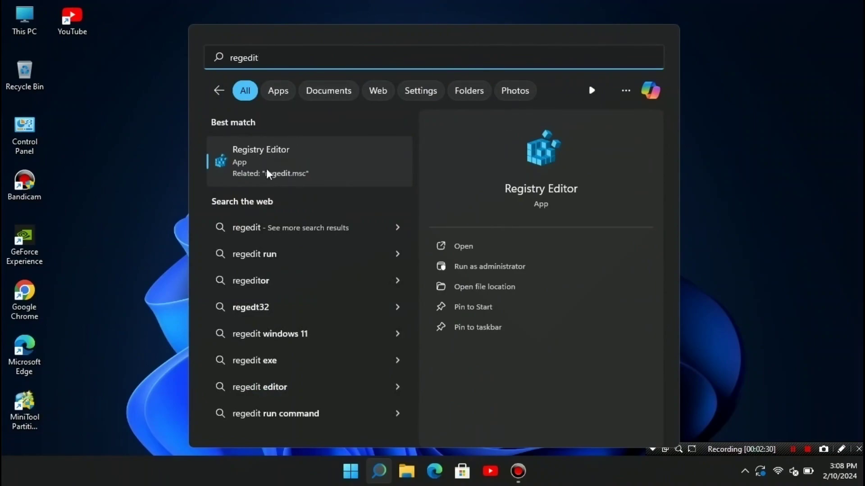
pyautogui.click(326, 164)
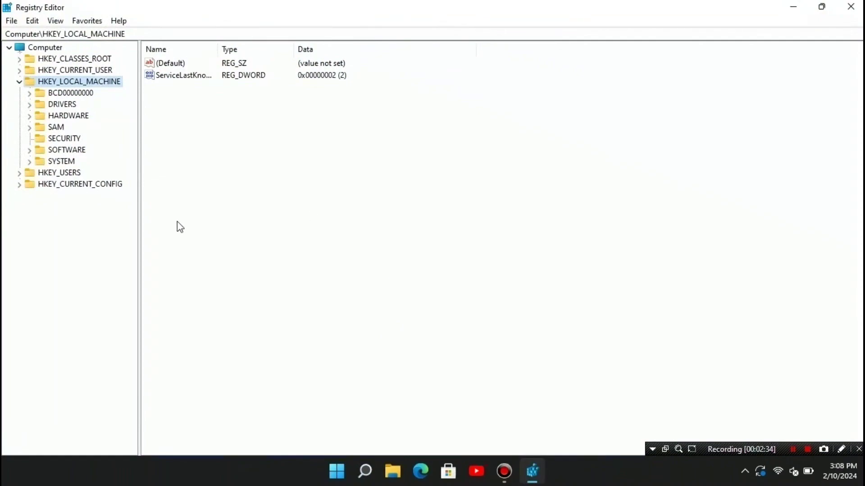
# Open the registry key HKEY_LOCAL_MACHINE\SYSTEM\CurrentControlSet\Services\wuauserv
pyautogui.click(19, 82)
pyautogui.click(88, 153)
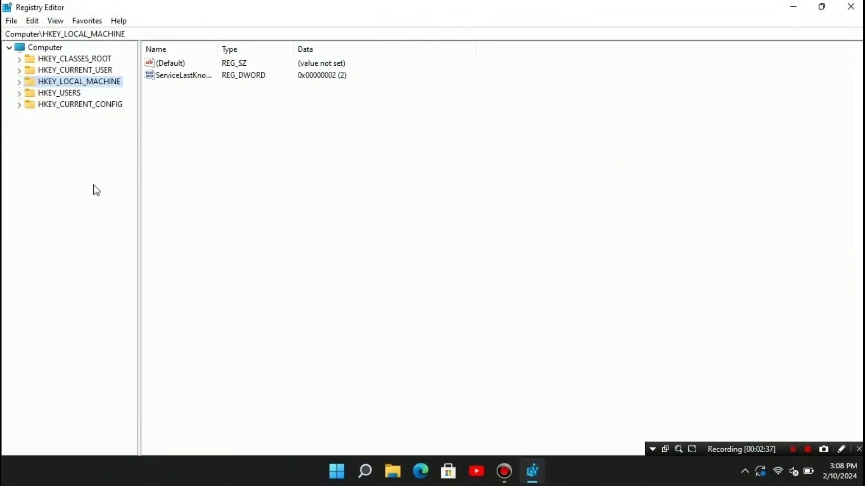
pyautogui.click(19, 82)
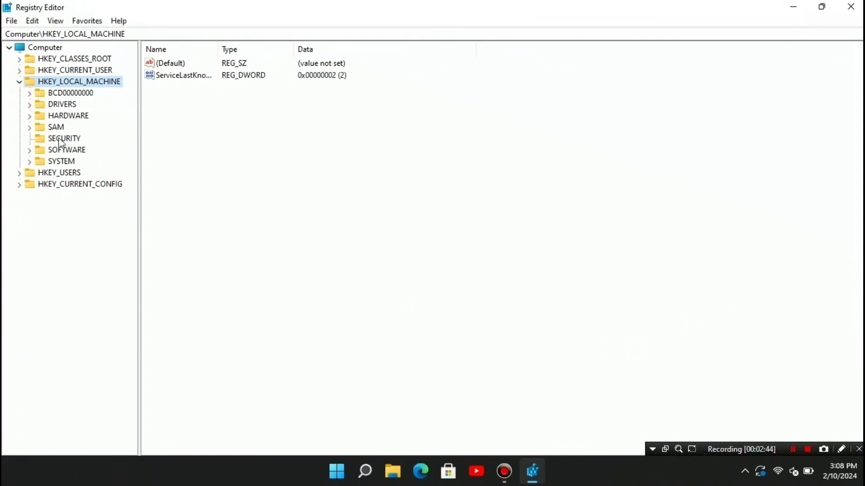
pyautogui.click(28, 162)
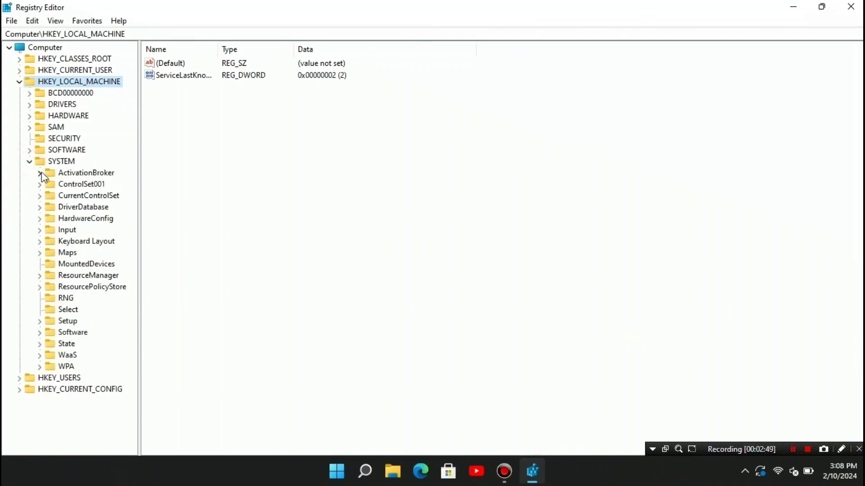
pyautogui.click(40, 195)
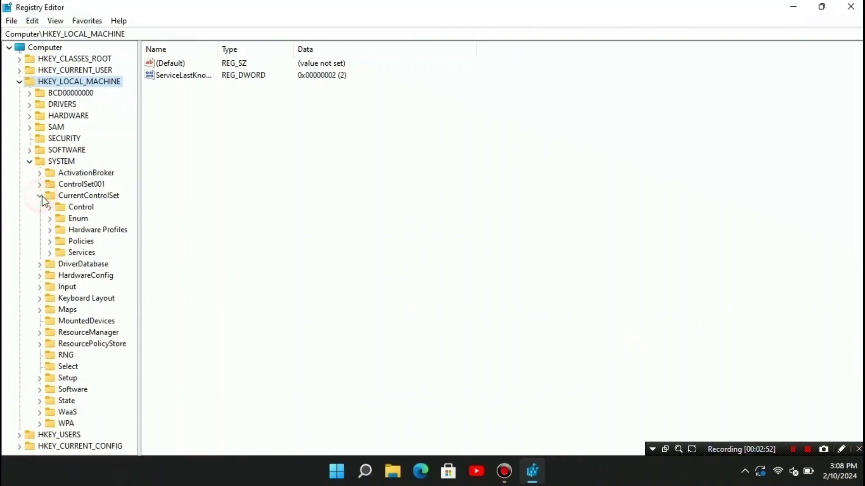
pyautogui.click(50, 254)
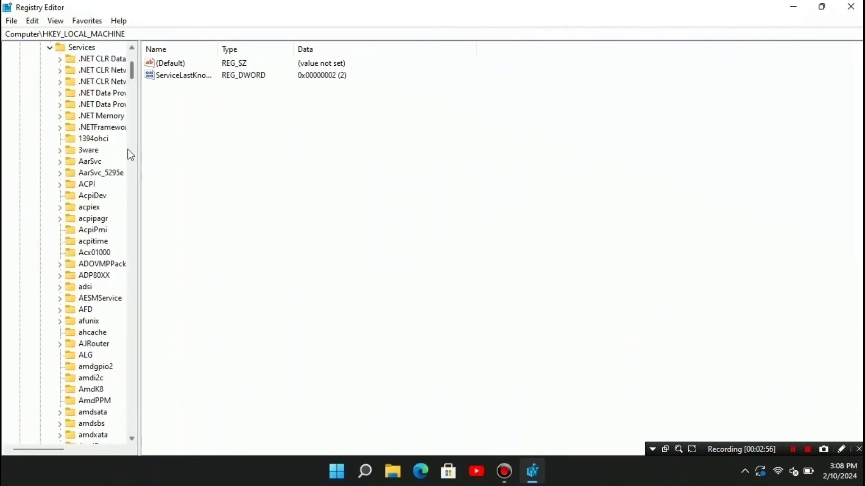
pyautogui.moveTo(133, 73); pyautogui.dragTo(148, 427)
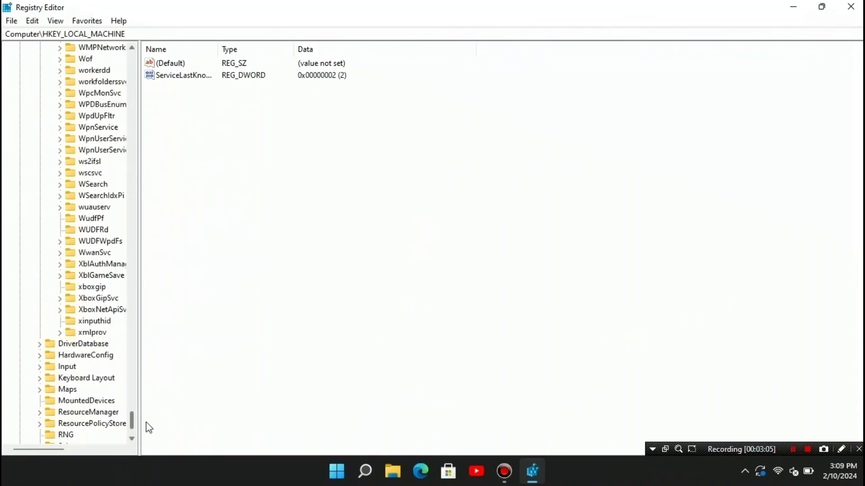
pyautogui.click(96, 209)
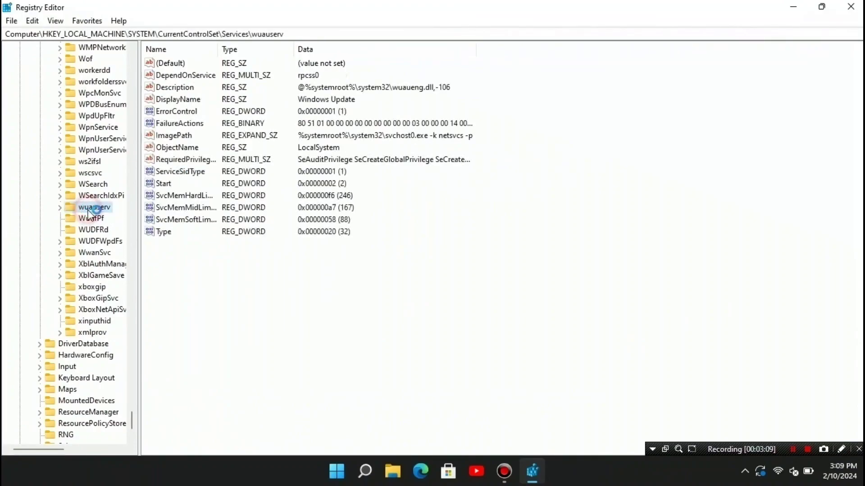
# Set the data of the wuauserv key's DependOnService value to rpcss
pyautogui.click(177, 76)
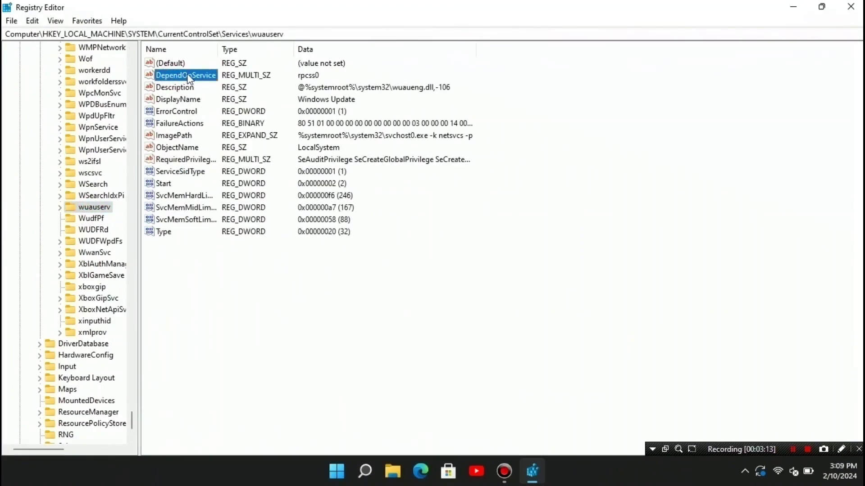
pyautogui.doubleClick(187, 75)
pyautogui.click(64, 120)
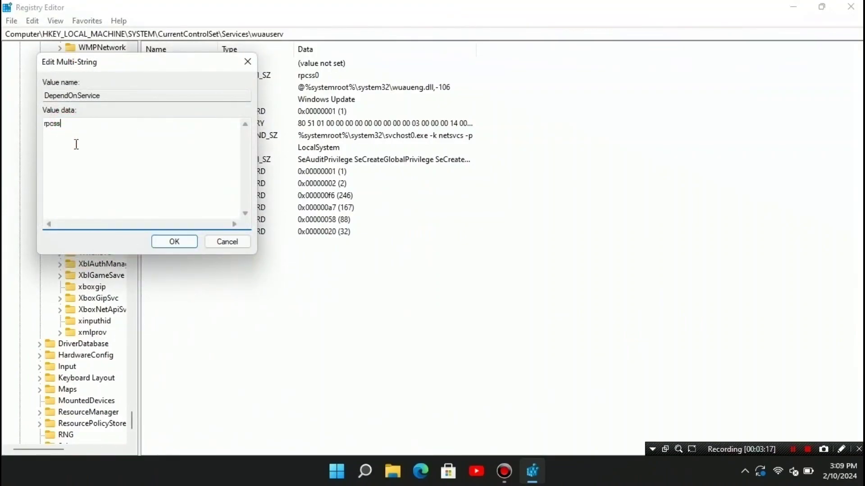
pyautogui.click(178, 244)
# Set the data of the wuauserv key's ImagePath value to %systemroot%\system32\svchost.exe -k netsvcs -p
pyautogui.click(174, 136)
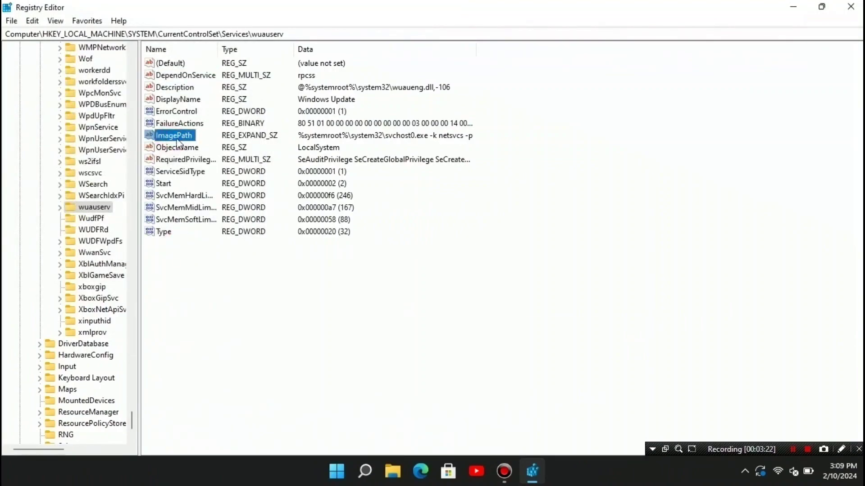
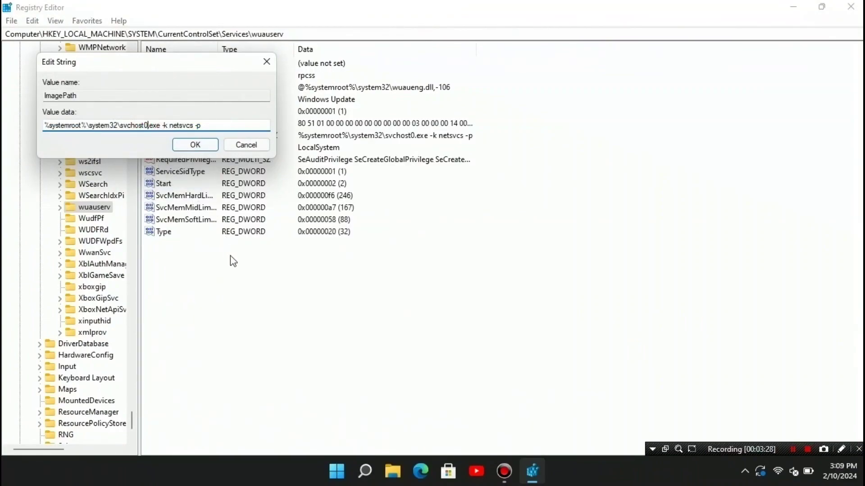
pyautogui.press('BackSpace')
pyautogui.click(195, 144)
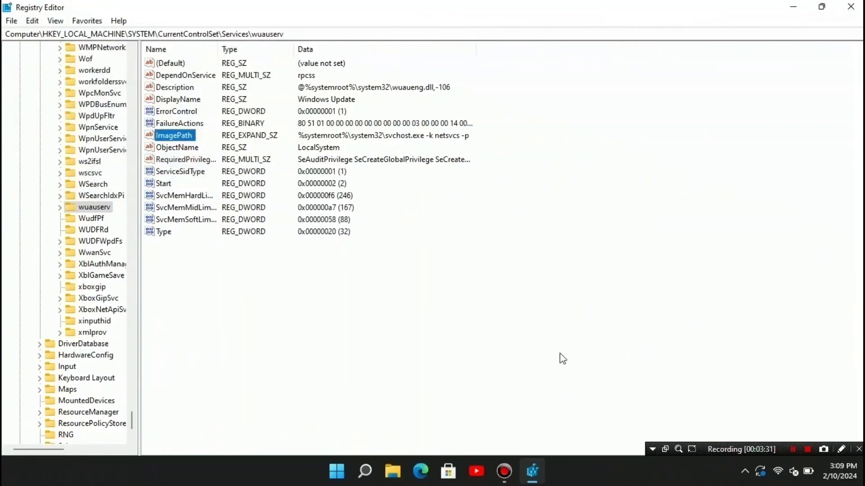
# Collapse the Services, CurrentControlSet and SYSTEM branches of the registry tree
pyautogui.scroll(4, 139, 285)
pyautogui.scroll(2, 126, 261)
pyautogui.moveTo(131, 407); pyautogui.dragTo(131, 58)
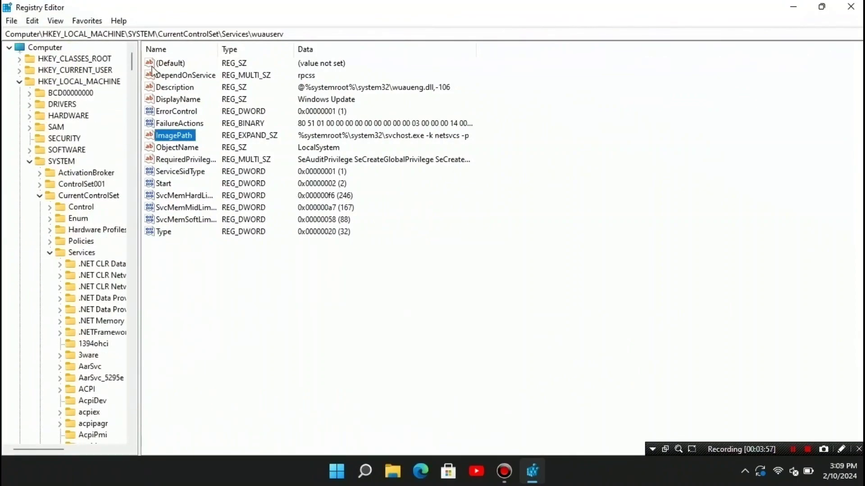
pyautogui.click(50, 253)
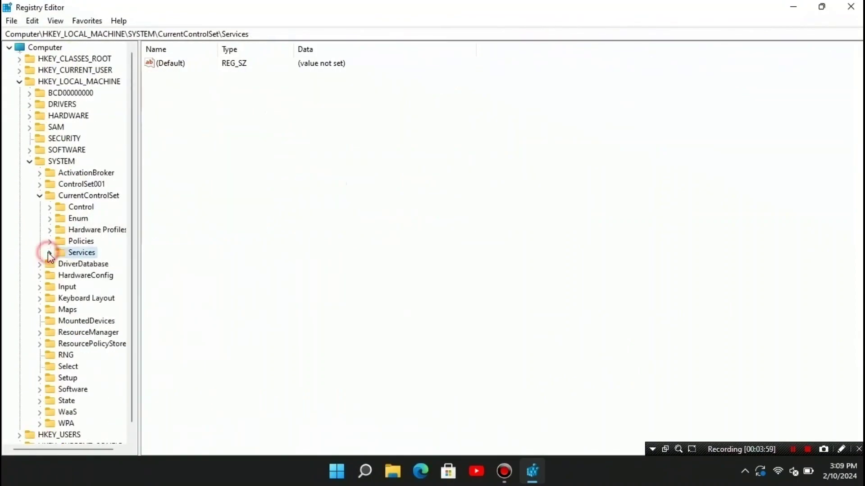
pyautogui.click(39, 196)
pyautogui.click(29, 161)
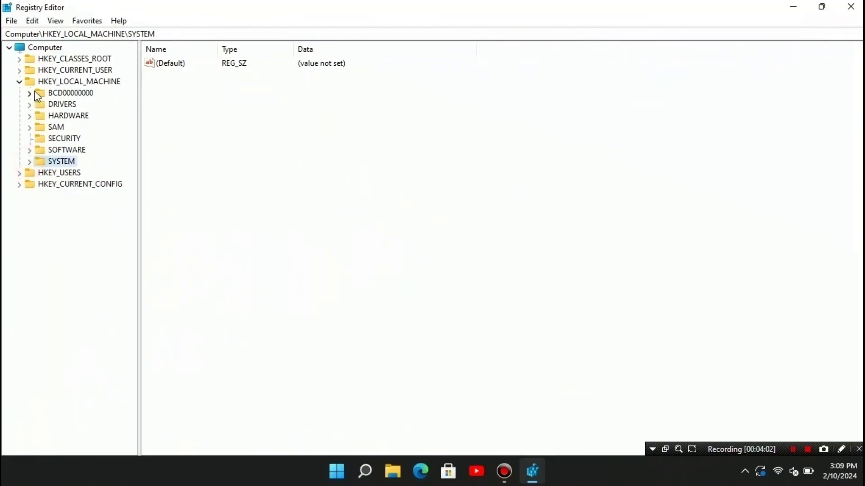
# Open the registry key HKEY_LOCAL_MACHINE\SOFTWARE\Microsoft\WindowsUpdate\AU
pyautogui.click(19, 81)
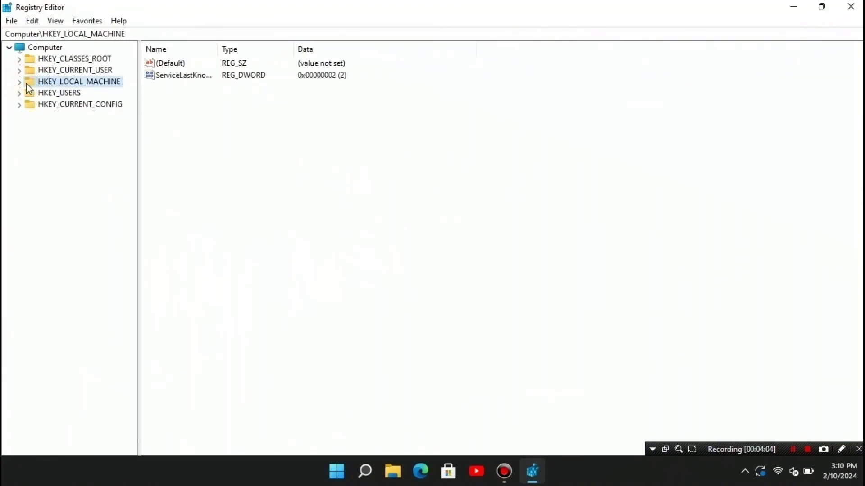
pyautogui.click(19, 82)
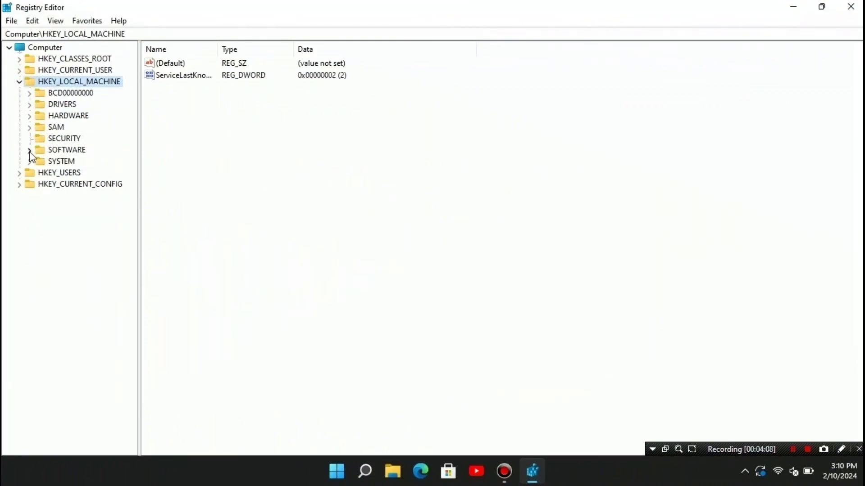
pyautogui.click(29, 151)
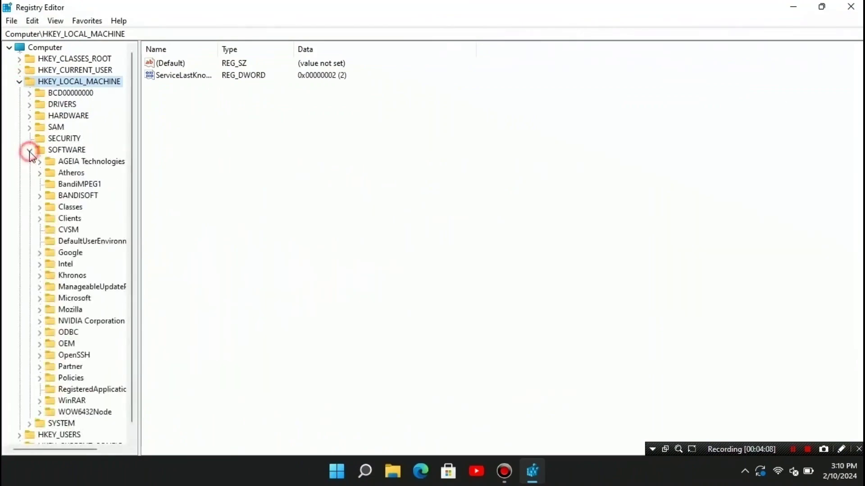
pyautogui.click(39, 299)
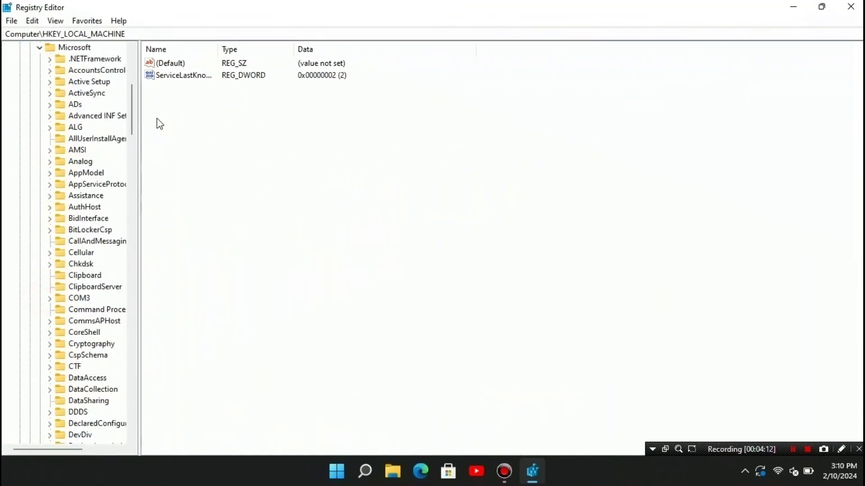
pyautogui.moveTo(132, 114); pyautogui.dragTo(144, 402)
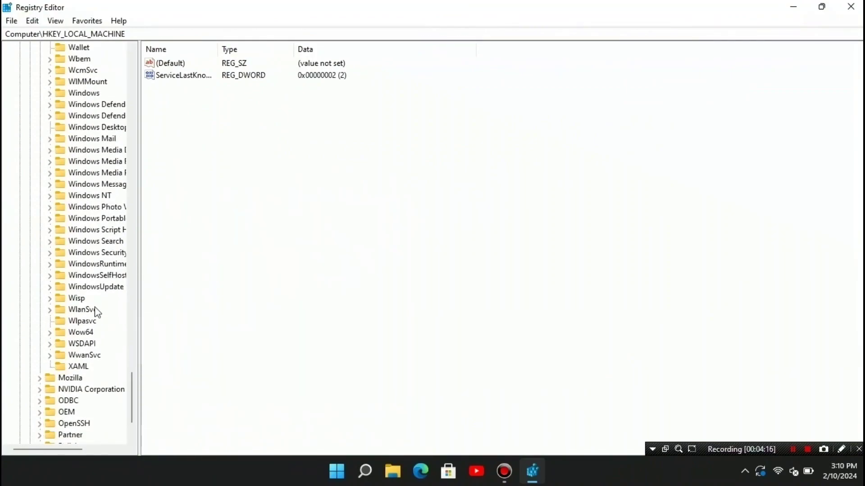
pyautogui.click(50, 288)
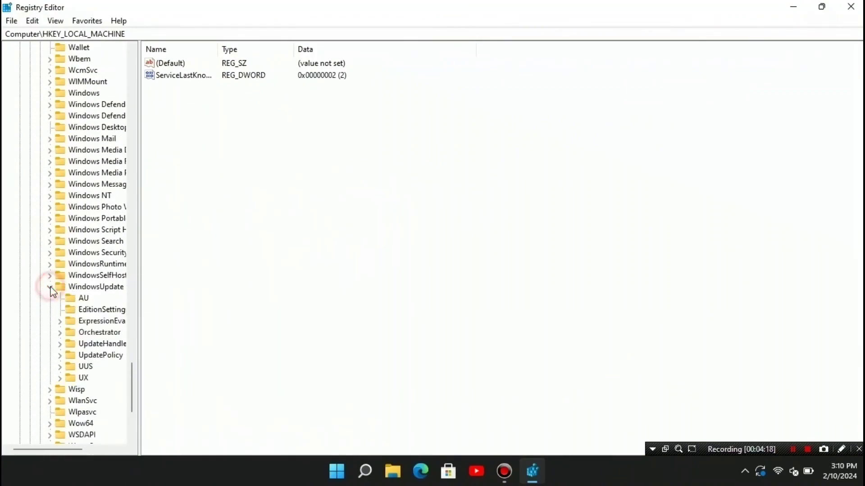
pyautogui.click(81, 299)
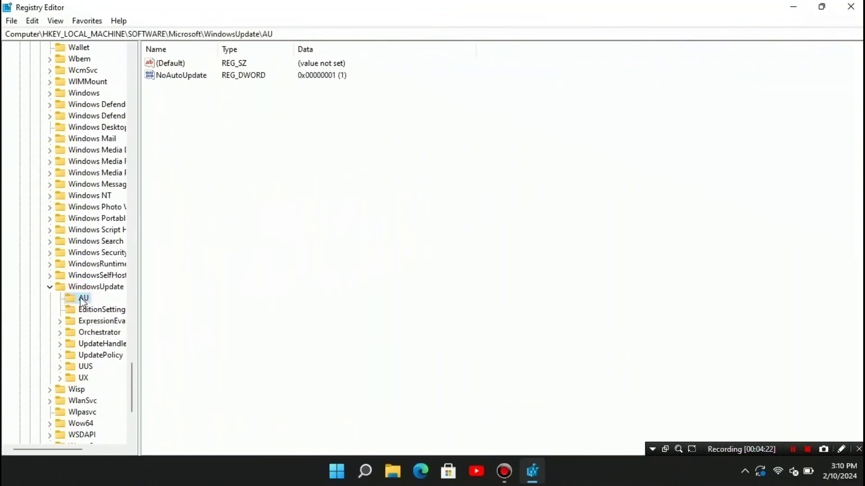
# Delete the AU key under WindowsUpdate
pyautogui.rightClick(83, 298)
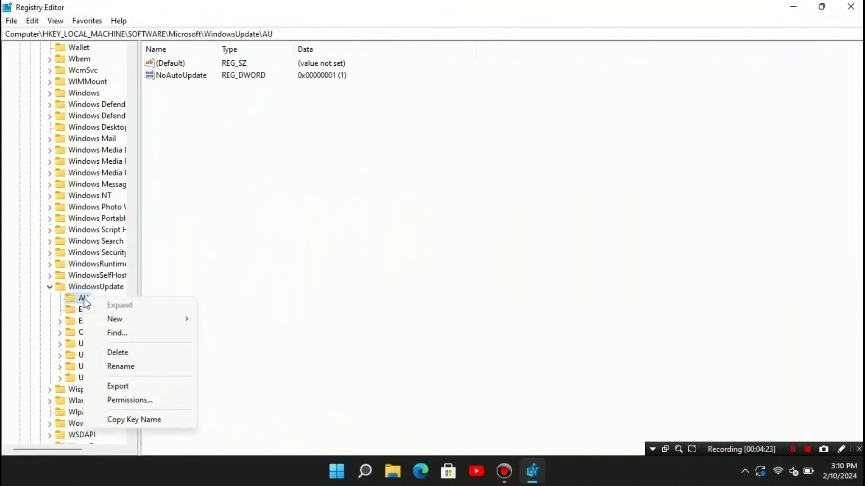
pyautogui.click(123, 356)
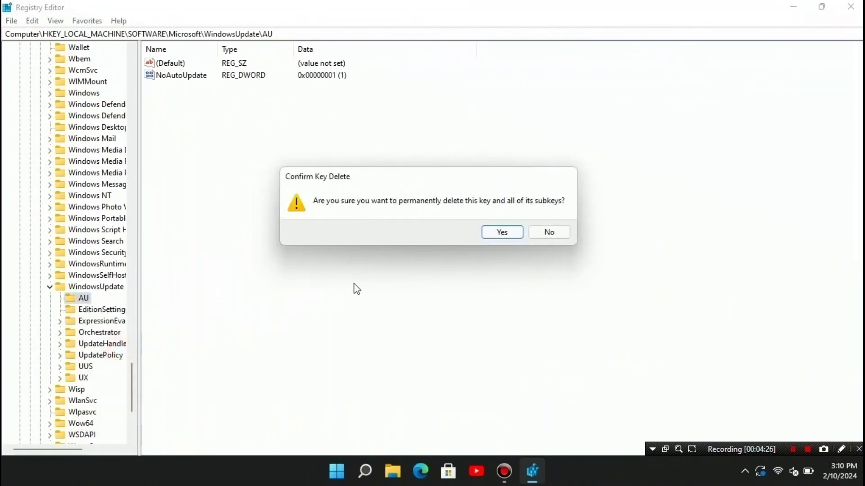
pyautogui.click(497, 232)
# Collapse the WindowsUpdate, Microsoft, SOFTWARE and HKEY_LOCAL_MACHINE branches of the registry tree and close Registry Editor
pyautogui.click(34, 288)
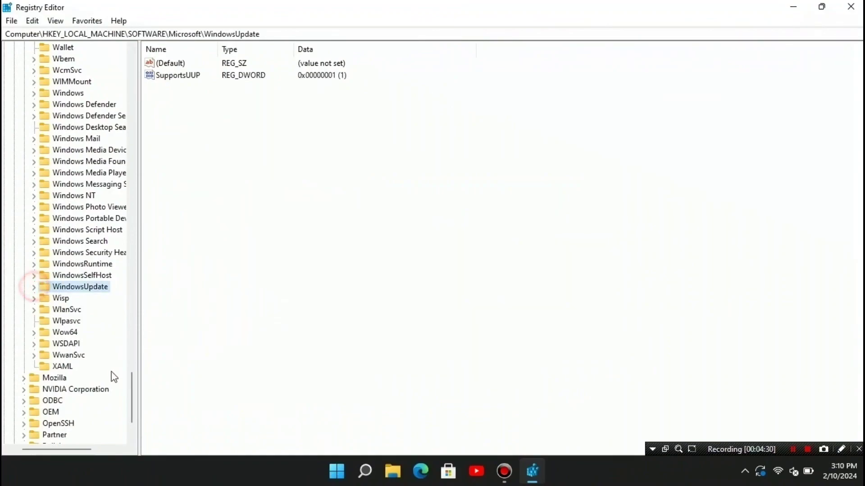
pyautogui.moveTo(131, 393); pyautogui.dragTo(169, 77)
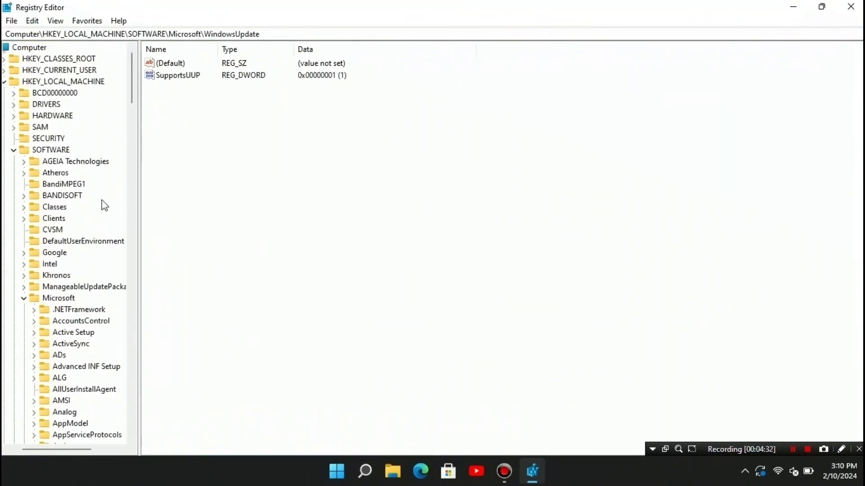
pyautogui.click(24, 298)
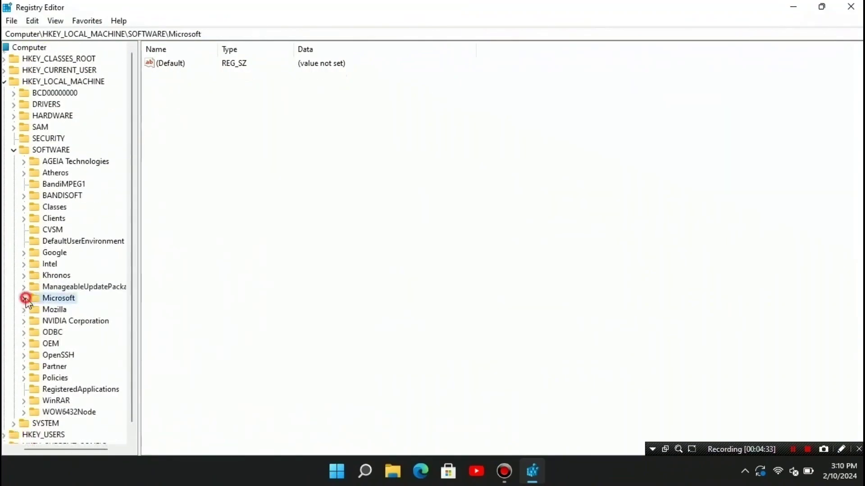
pyautogui.click(14, 150)
pyautogui.click(19, 82)
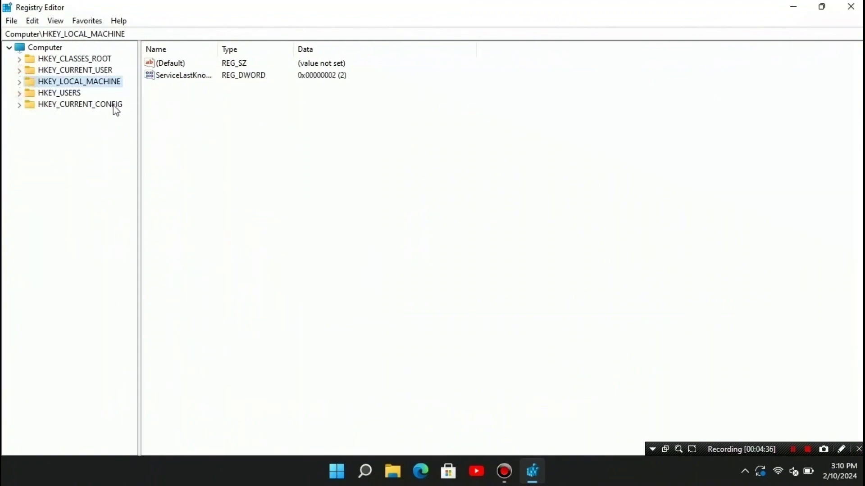
pyautogui.click(850, 7)
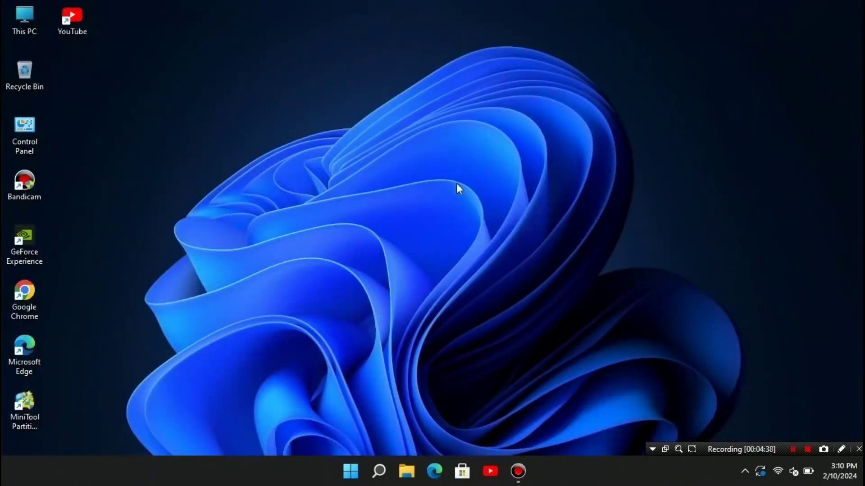
# Refresh the desktop and restart the computer
pyautogui.rightClick(312, 205)
pyautogui.click(355, 256)
pyautogui.click(350, 471)
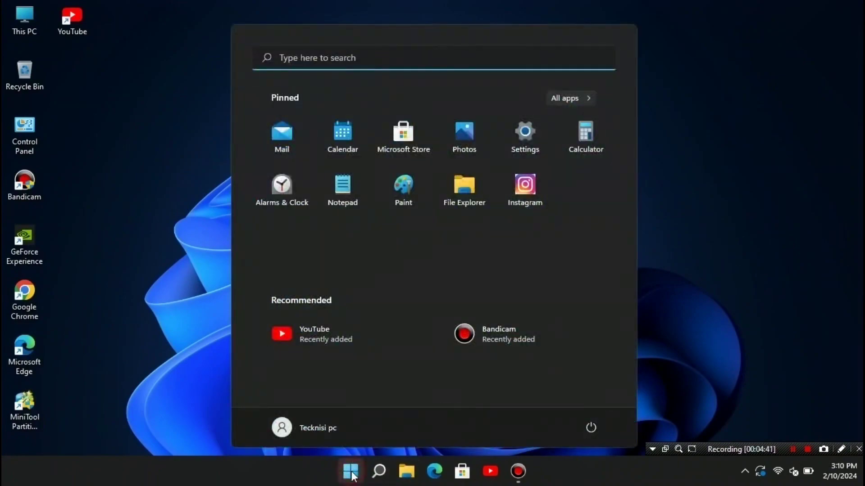
pyautogui.click(590, 429)
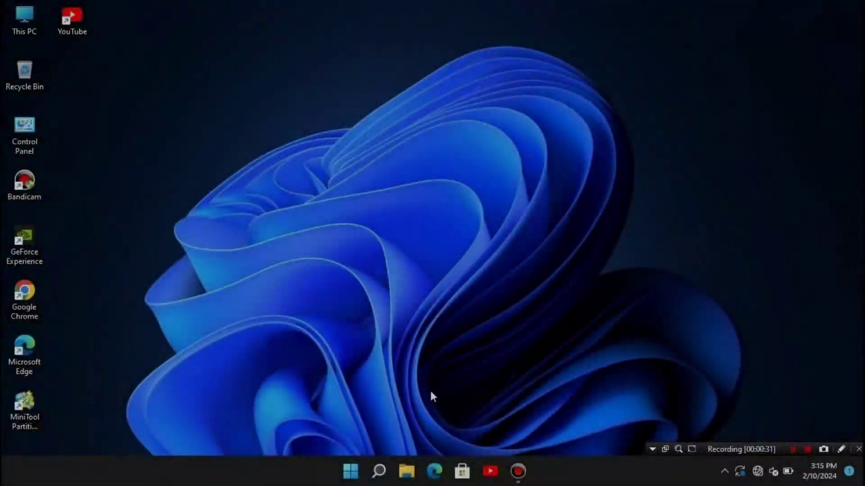
# Open the Windows Update page in the Settings app
pyautogui.click(351, 471)
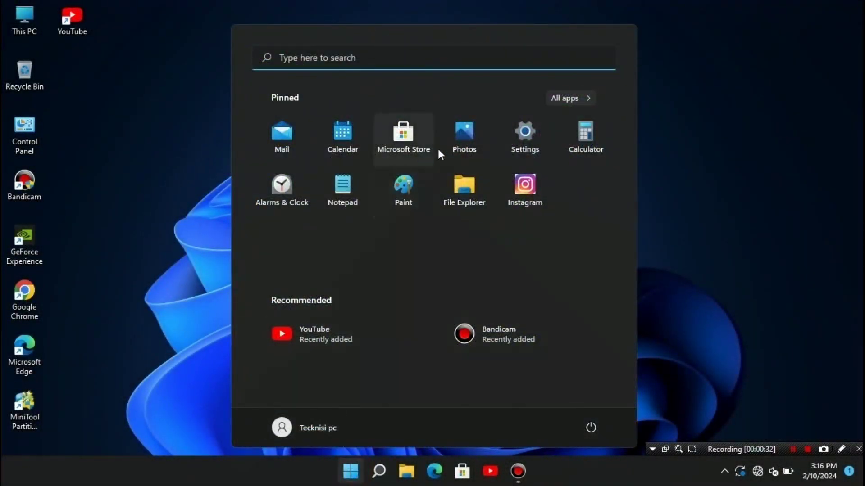
pyautogui.click(531, 130)
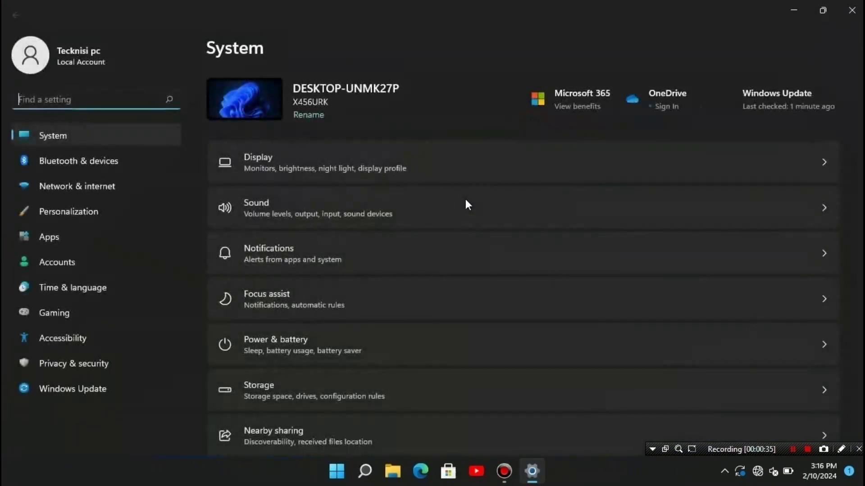
pyautogui.click(77, 389)
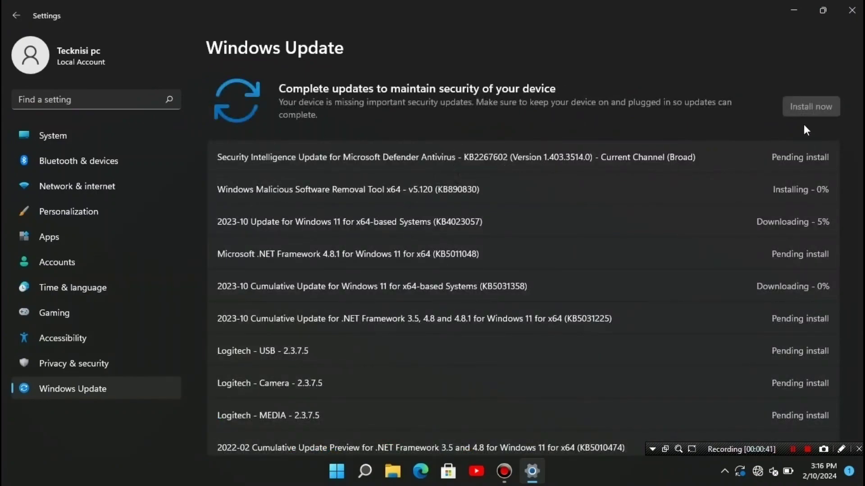
# Turn on Wi-Fi in the quick settings and return to the Windows Update page
pyautogui.click(758, 473)
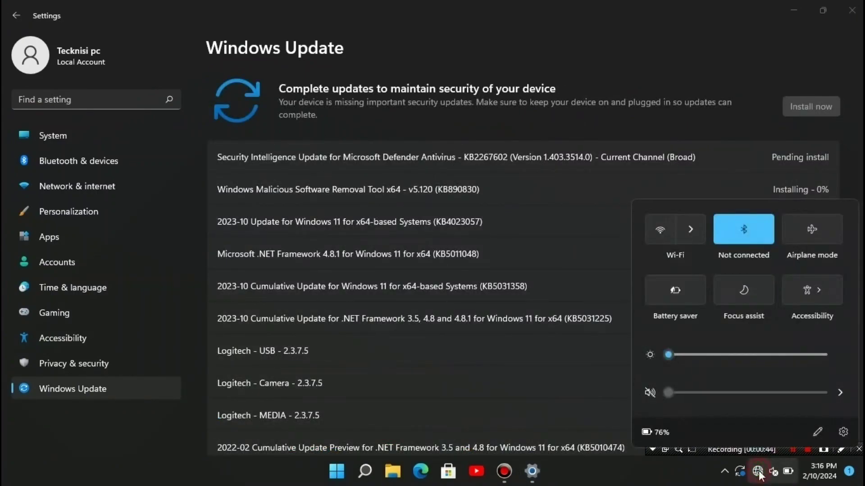
pyautogui.click(662, 237)
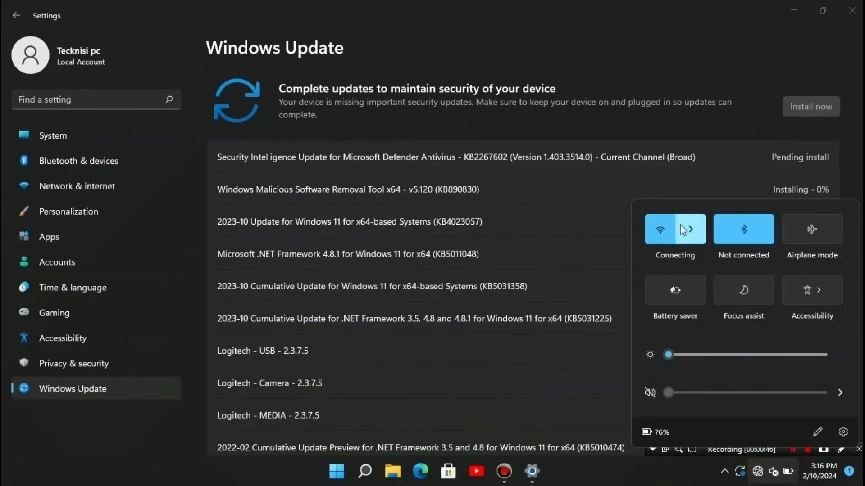
pyautogui.click(696, 41)
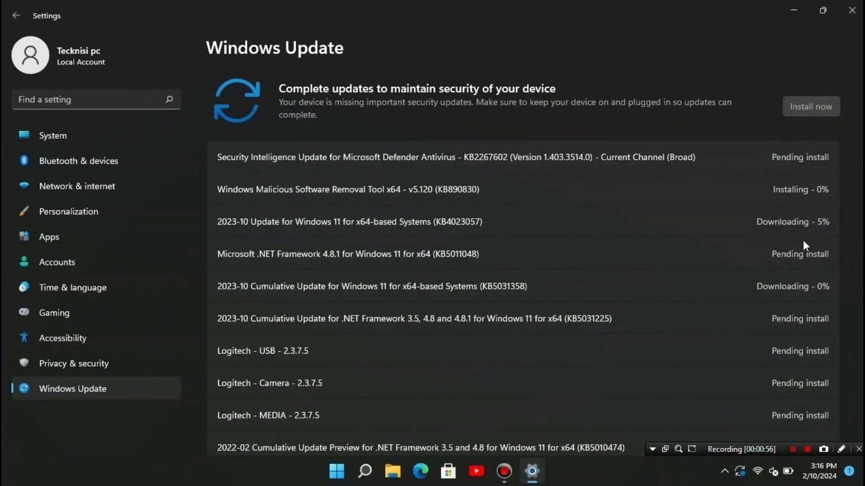
# Check the status of the listed Windows updates and close Settings
pyautogui.scroll(-2, 737, 318)
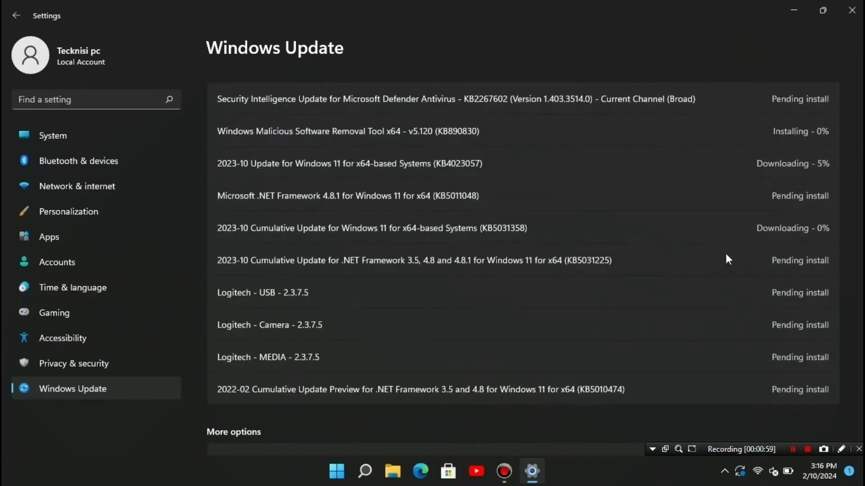
pyautogui.scroll(2, 525, 318)
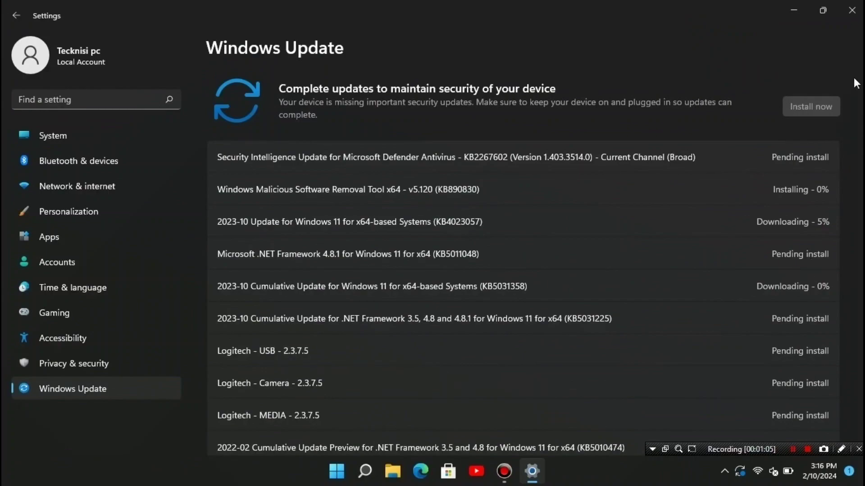
pyautogui.click(851, 6)
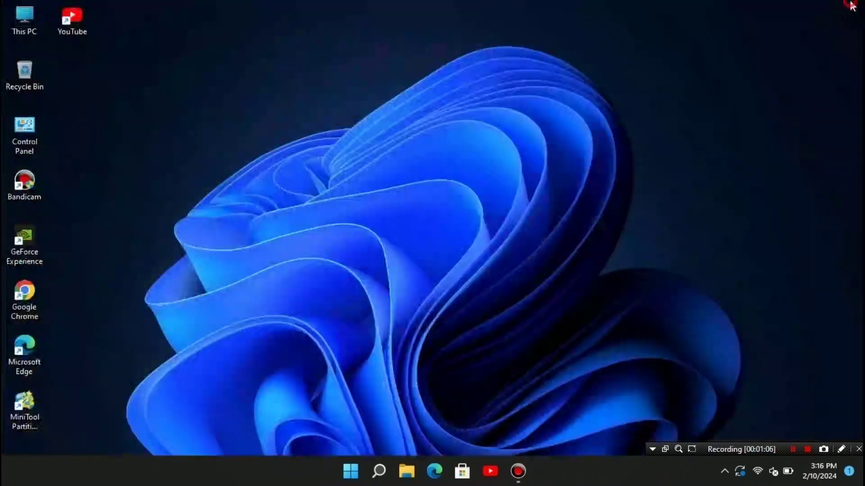
pyautogui.rightClick(487, 172)
pyautogui.click(516, 223)
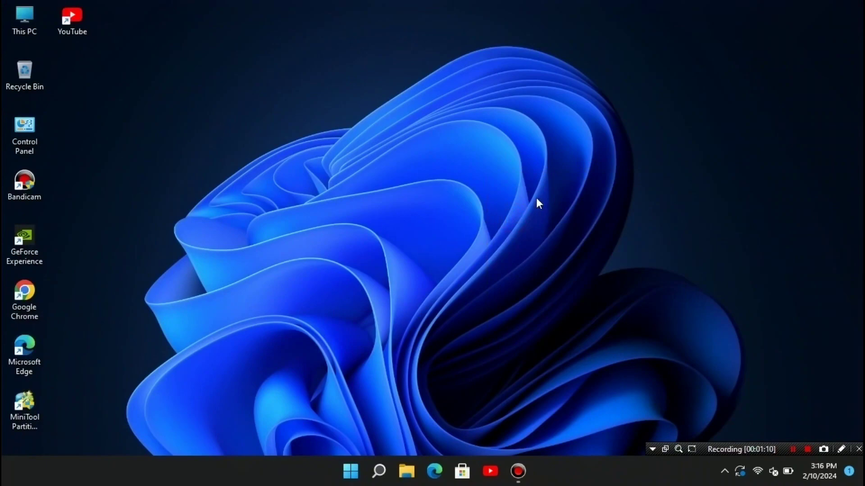
pyautogui.rightClick(455, 154)
pyautogui.click(490, 206)
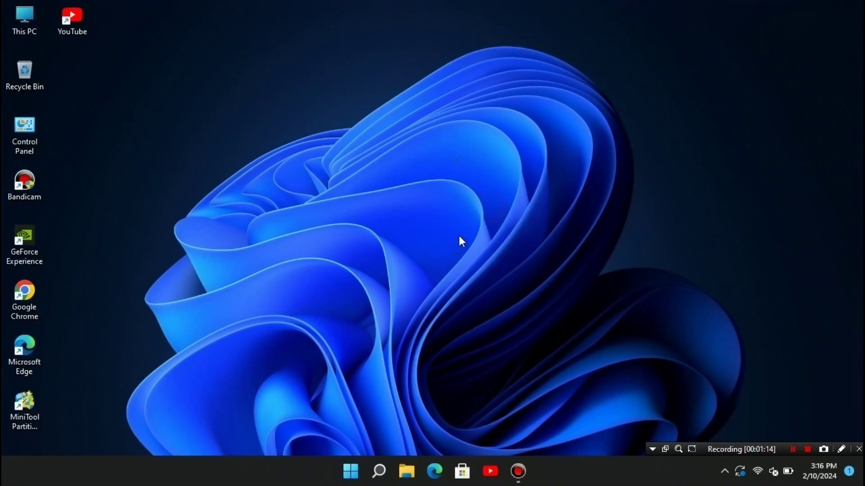